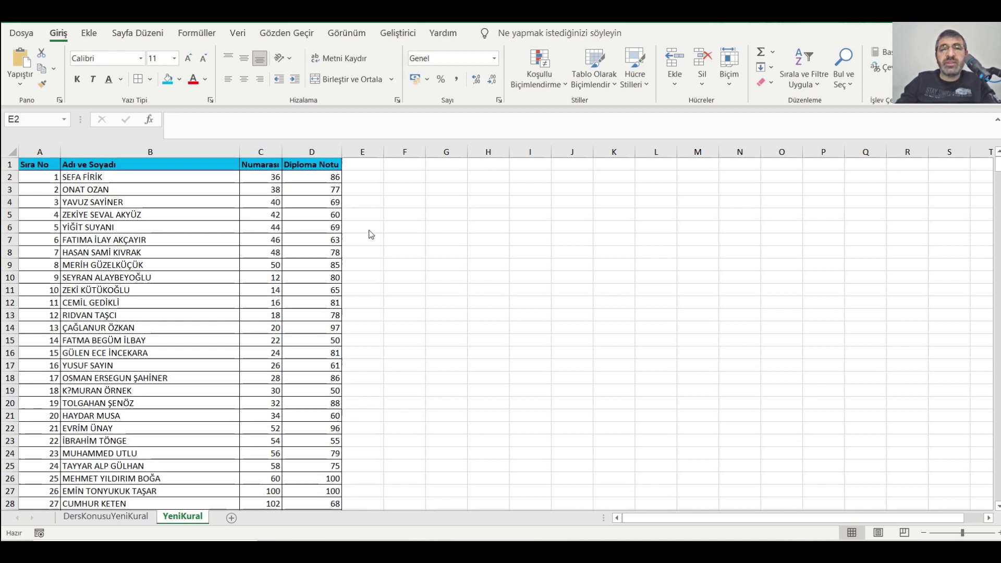
Step: Highlight Diploma Notu values in column D equal to 100 with Light Red Fill and Dark Red Text
{"action": "left_click", "coordinate": [392, 191]}
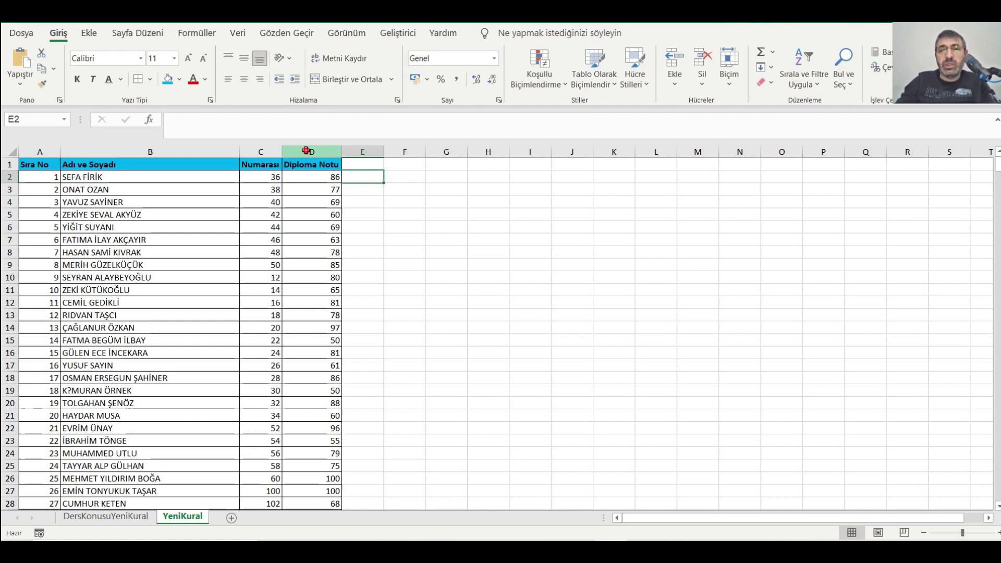
{"action": "left_click", "coordinate": [307, 151]}
{"action": "left_click", "coordinate": [560, 82]}
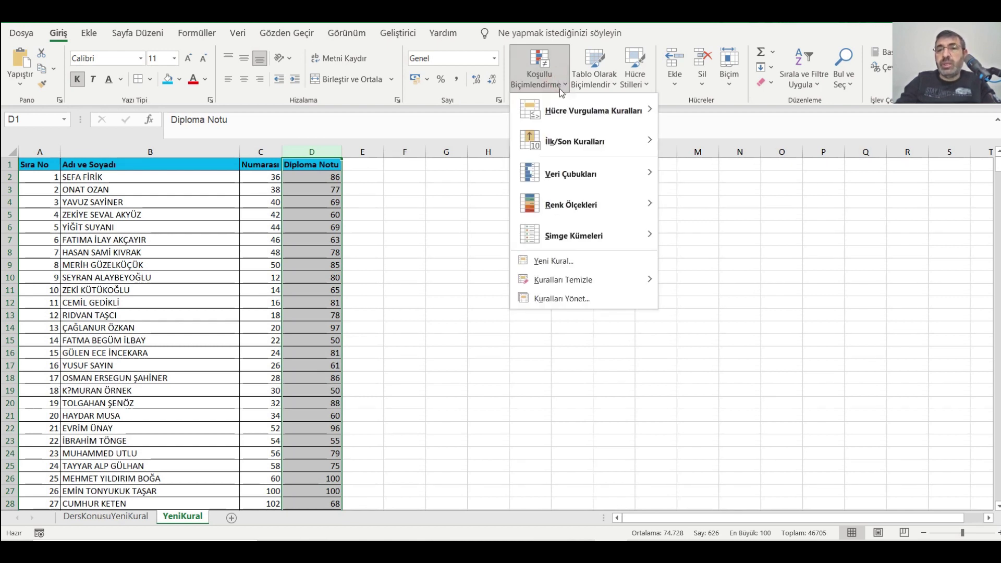
{"action": "mouse_move", "coordinate": [583, 110]}
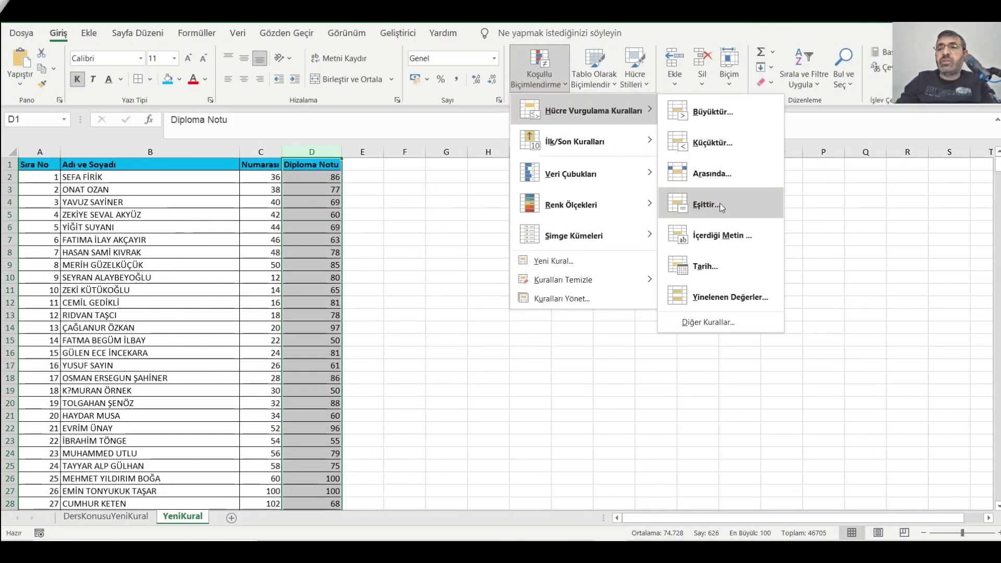
{"action": "left_click", "coordinate": [719, 204]}
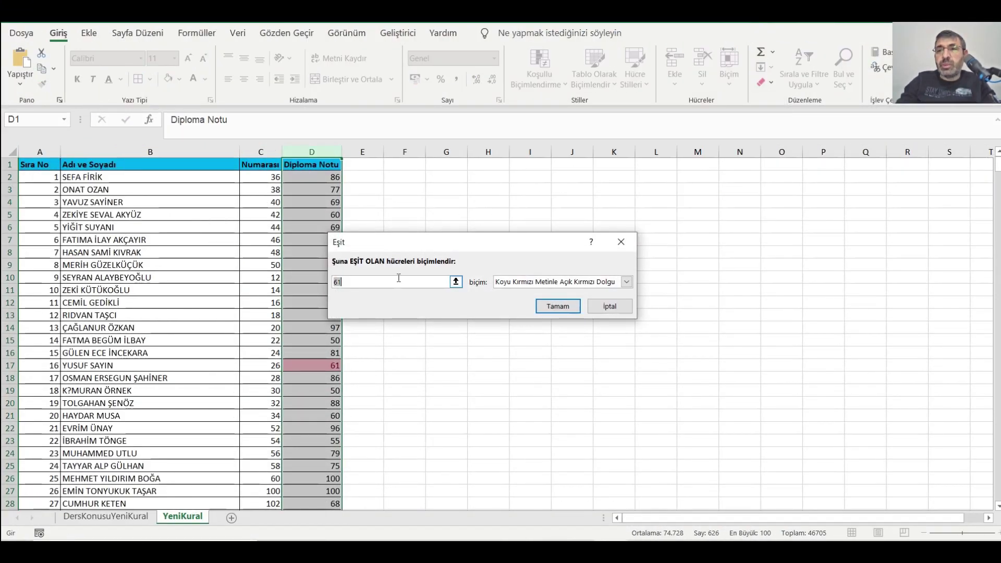
{"action": "double_click", "coordinate": [369, 282]}
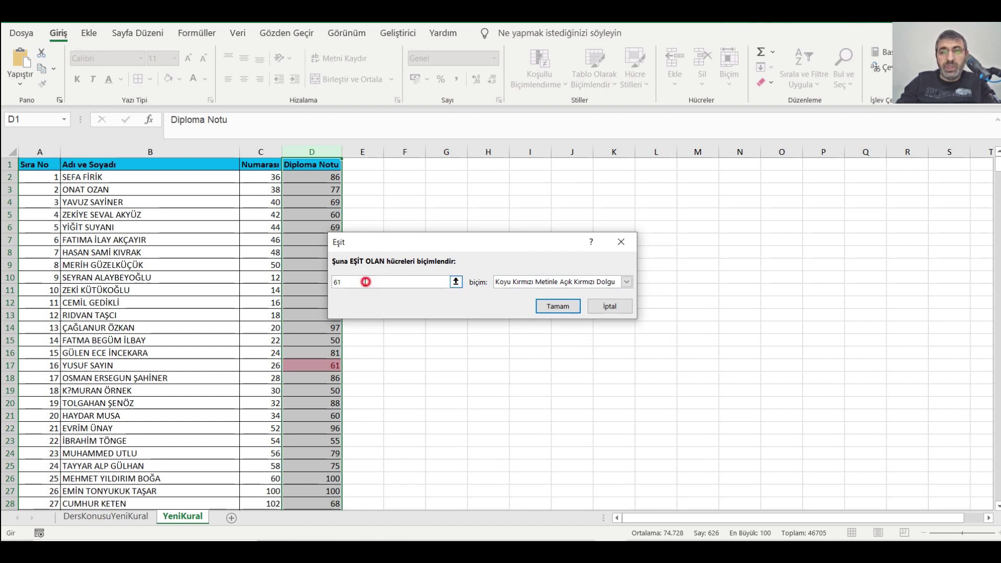
{"action": "type", "text": "100"}
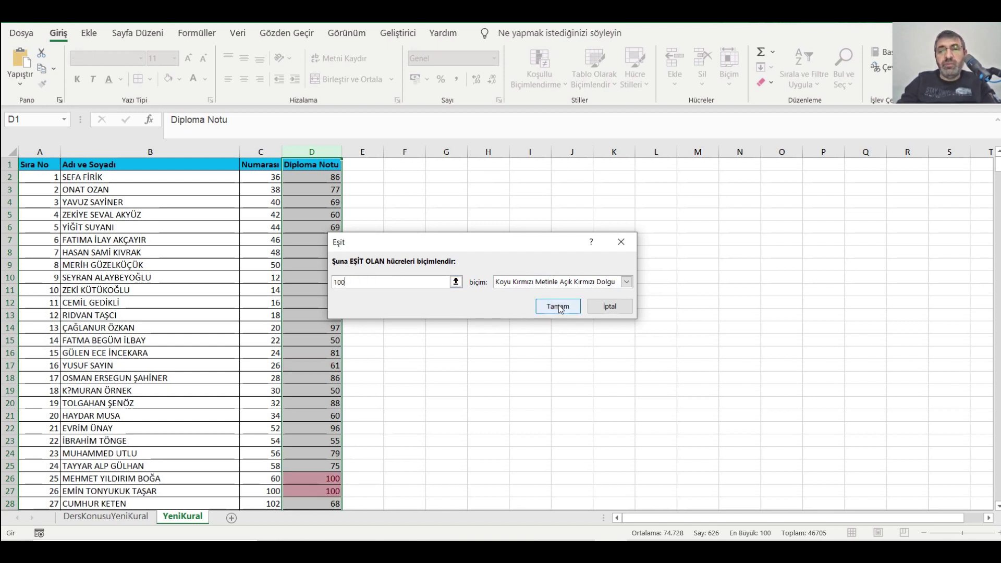
{"action": "left_click", "coordinate": [558, 306]}
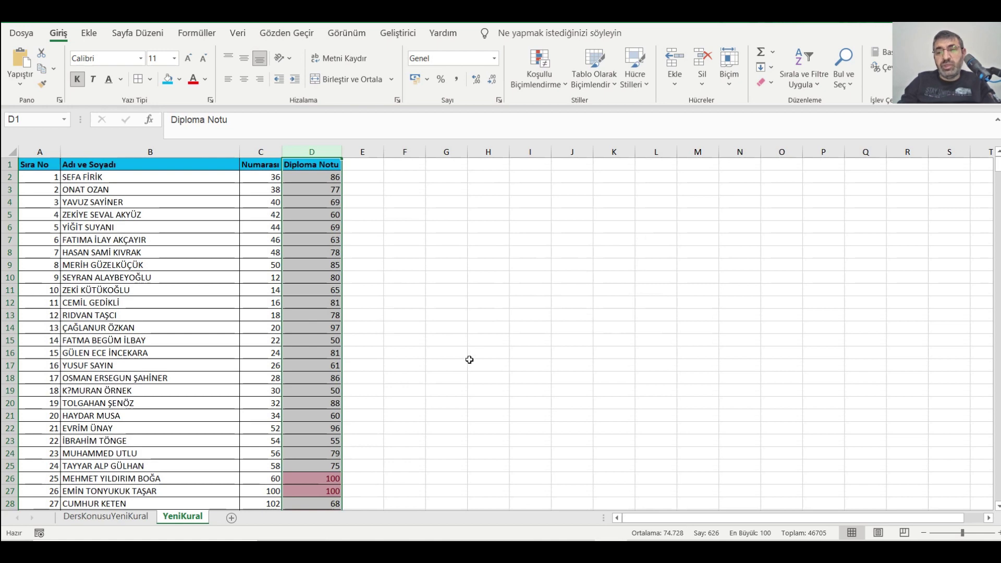
{"action": "left_click", "coordinate": [469, 359]}
{"action": "scroll", "coordinate": [396, 386], "scroll_direction": "down", "scroll_amount": 3}
{"action": "left_click", "coordinate": [297, 382]}
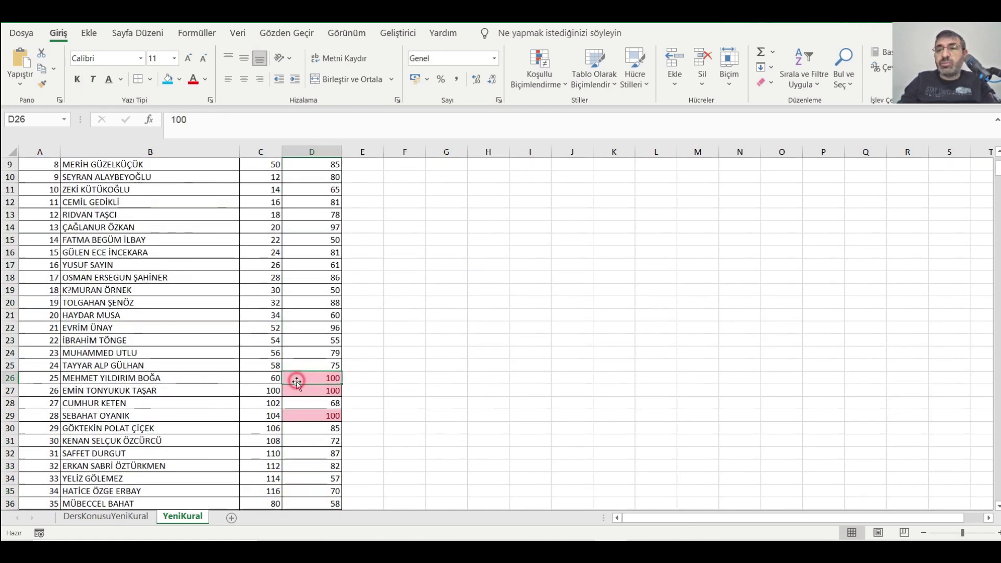
{"action": "scroll", "coordinate": [297, 382], "scroll_direction": "down", "scroll_amount": 4}
{"action": "scroll", "coordinate": [302, 387], "scroll_direction": "up", "scroll_amount": 5}
{"action": "scroll", "coordinate": [300, 387], "scroll_direction": "down", "scroll_amount": 4}
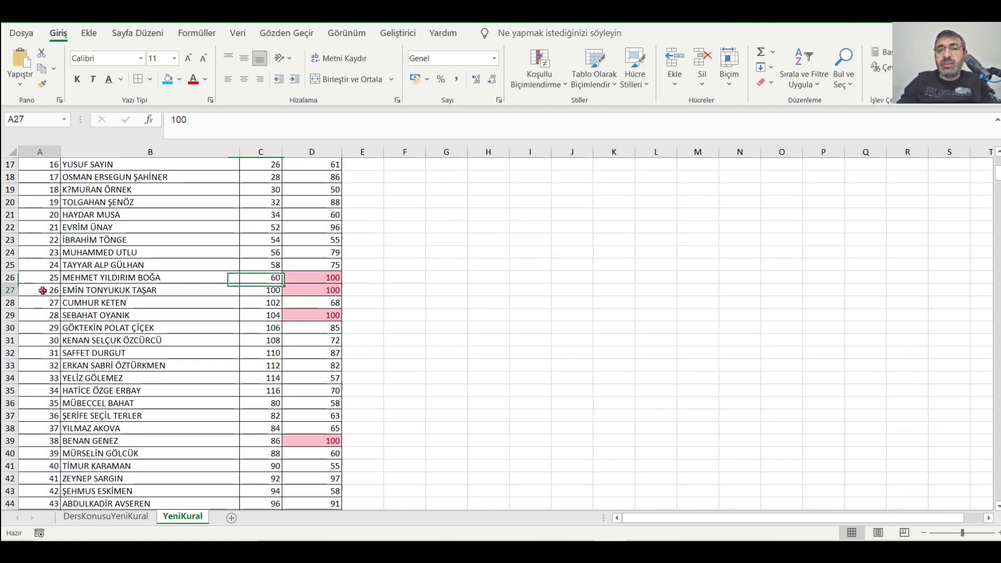
{"action": "left_click_drag", "start_coordinate": [50, 293], "coordinate": [314, 289]}
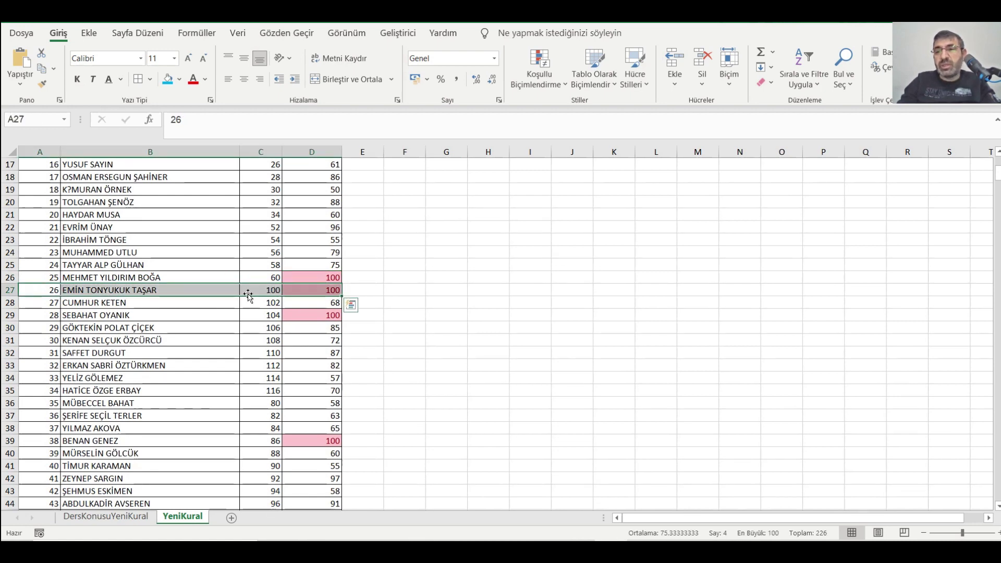
{"action": "scroll", "coordinate": [464, 288], "scroll_direction": "up", "scroll_amount": 5}
{"action": "scroll", "coordinate": [352, 386], "scroll_direction": "down", "scroll_amount": 1}
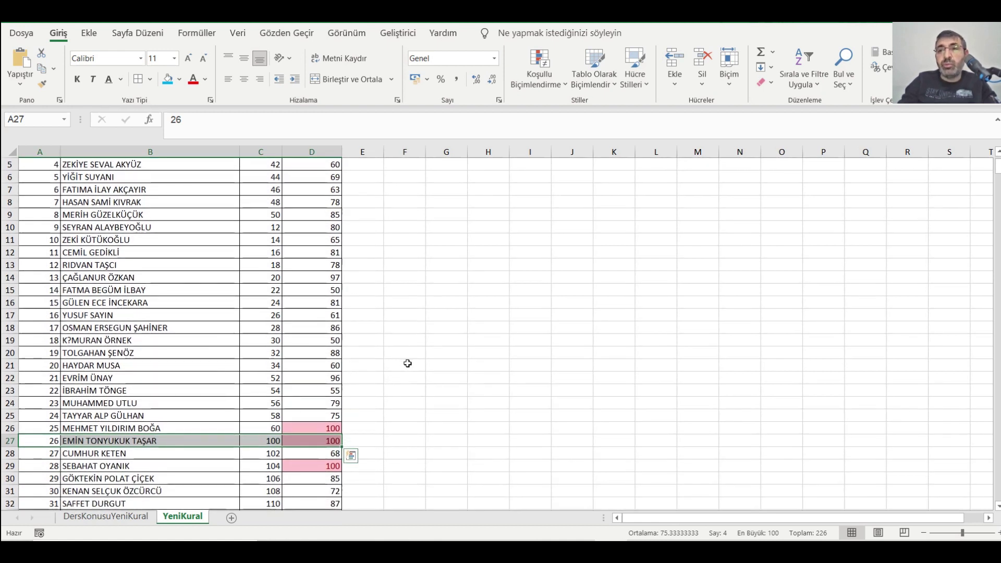
{"action": "scroll", "coordinate": [425, 325], "scroll_direction": "up", "scroll_amount": 1}
{"action": "scroll", "coordinate": [425, 325], "scroll_direction": "up", "scroll_amount": 2}
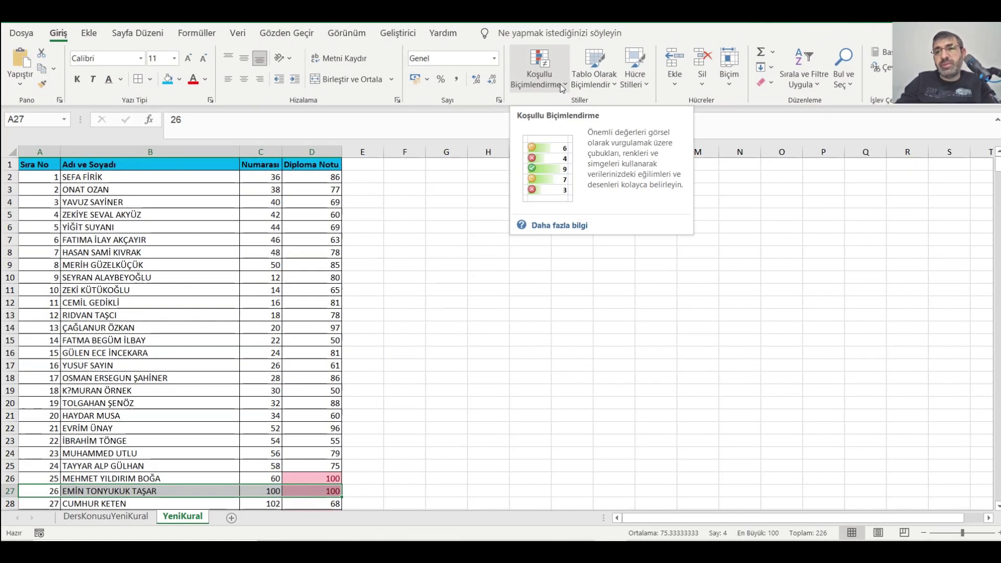
{"action": "left_click", "coordinate": [560, 84]}
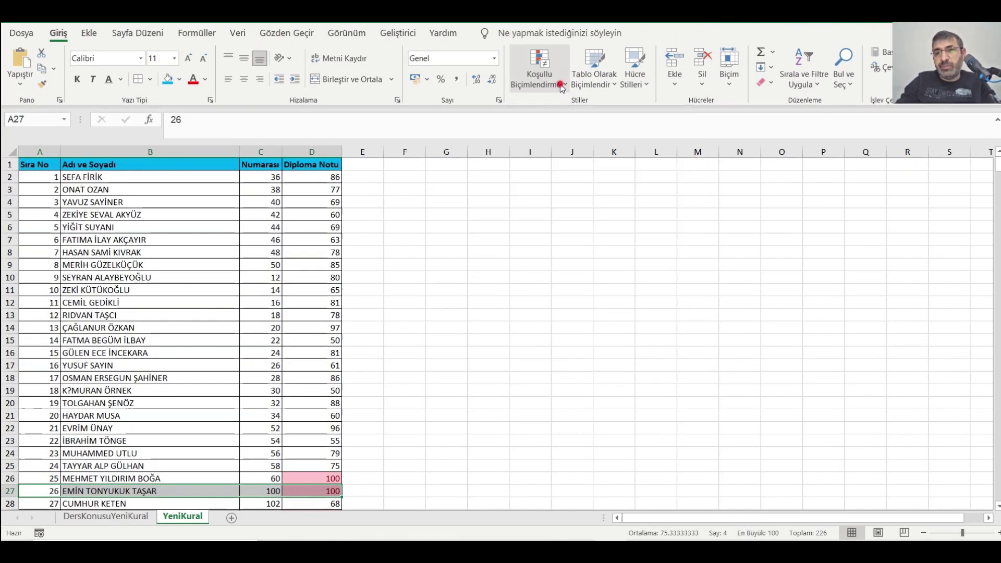
{"action": "mouse_move", "coordinate": [563, 280]}
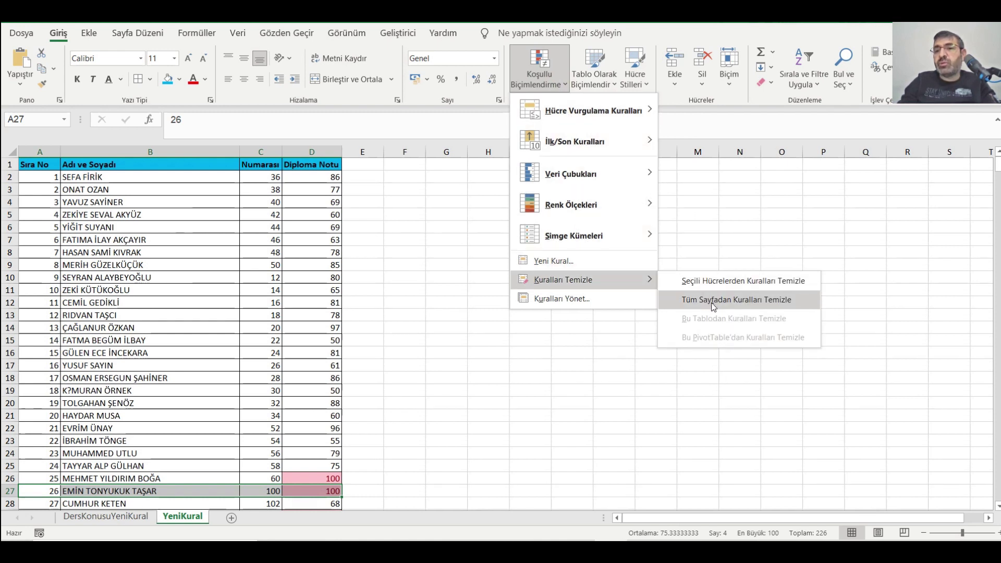
Step: Clear all conditional formatting rules from the sheet and select the student records from A2 to D626
{"action": "left_click", "coordinate": [713, 300]}
{"action": "left_click", "coordinate": [435, 293]}
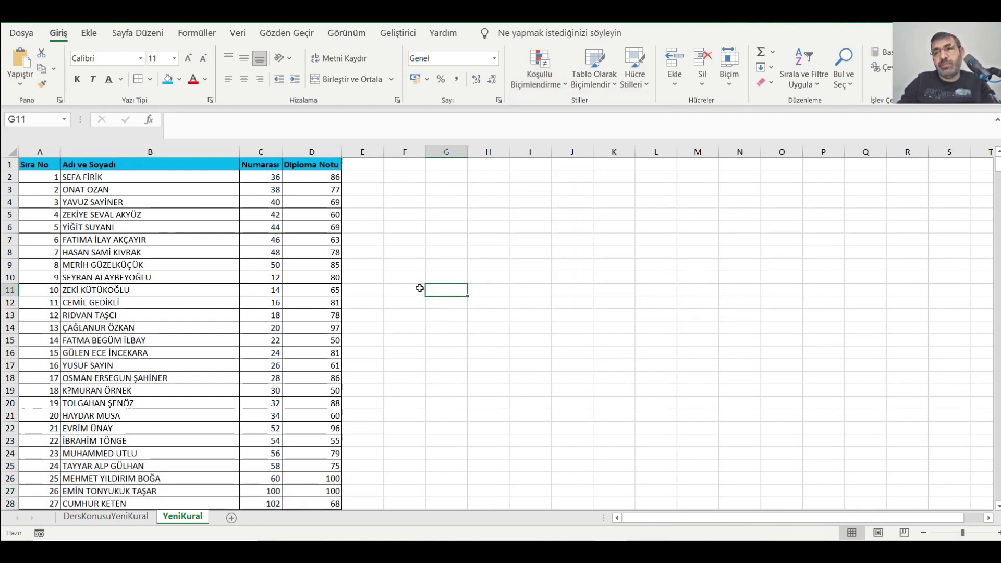
{"action": "left_click_drag", "start_coordinate": [30, 190], "coordinate": [307, 187]}
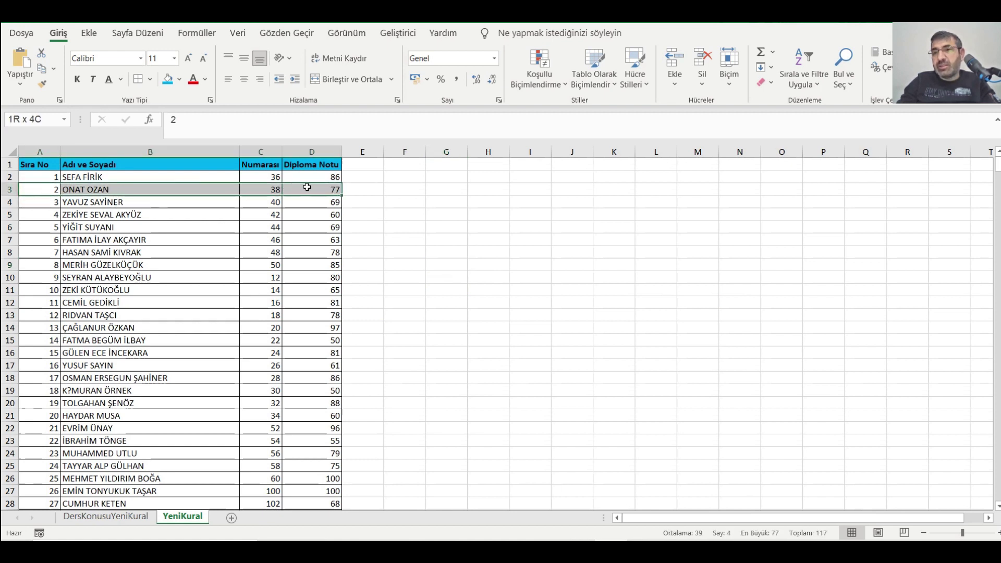
{"action": "left_click", "coordinate": [373, 191]}
{"action": "mouse_move", "coordinate": [55, 179]}
{"action": "left_mouse_down"}
{"action": "mouse_move", "coordinate": [275, 205]}
{"action": "mouse_move", "coordinate": [341, 503]}
{"action": "left_mouse_up"}
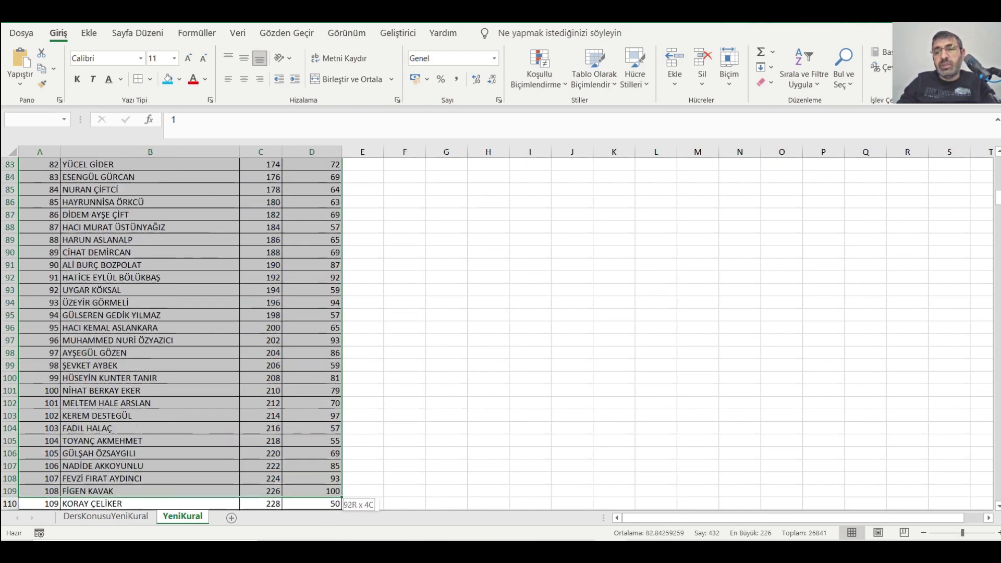
{"action": "left_click_drag", "start_coordinate": [341, 503], "coordinate": [325, 478]}
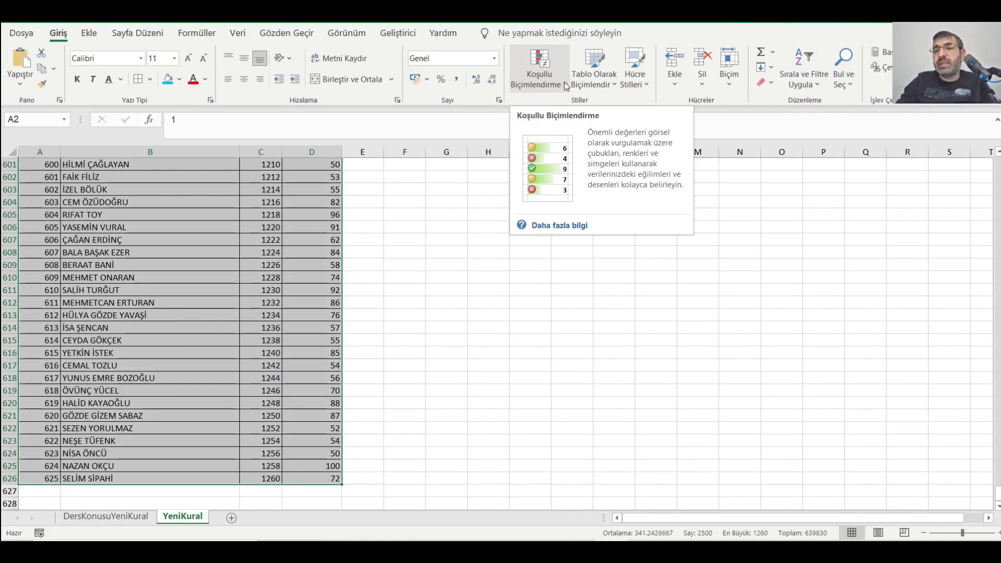
Step: Create a new conditional formatting rule of type 'Use a formula to determine which cells to format'
{"action": "left_click", "coordinate": [564, 82]}
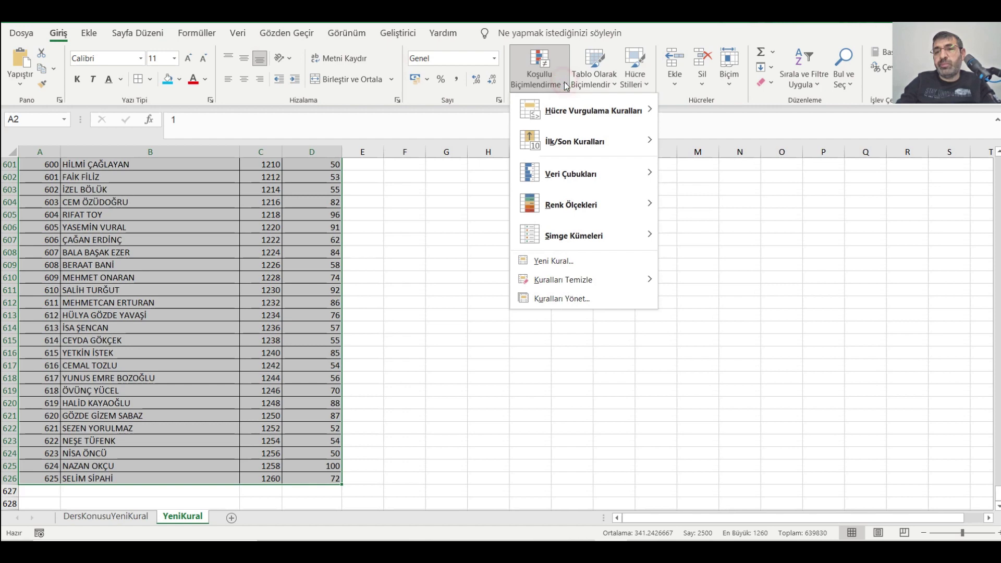
{"action": "left_click", "coordinate": [568, 256]}
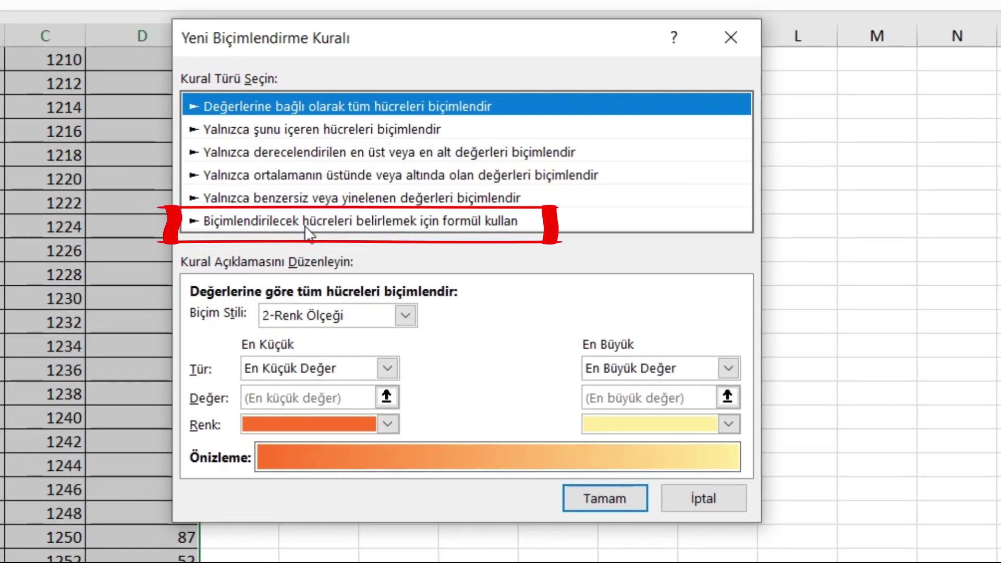
{"action": "left_click", "coordinate": [305, 225]}
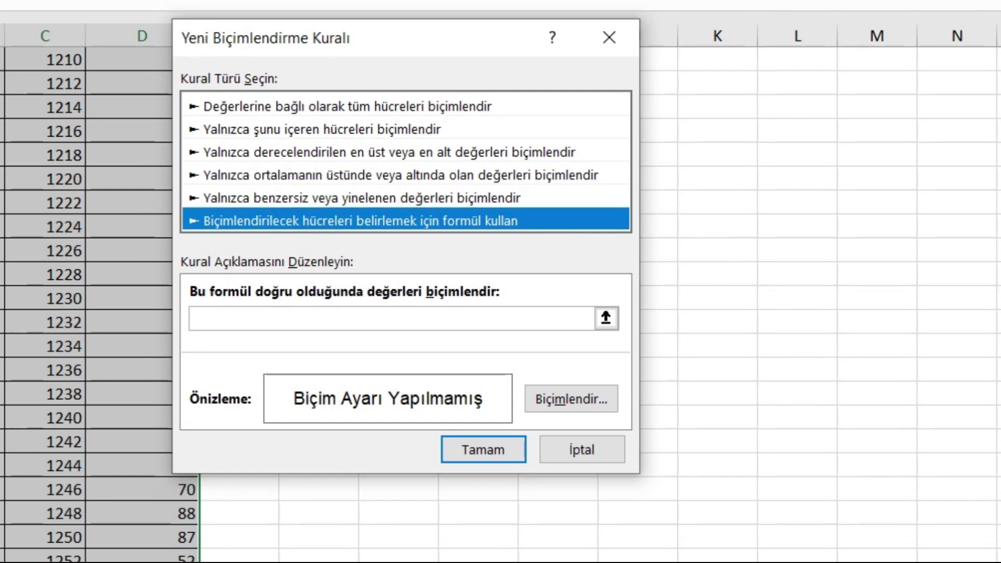
{"action": "left_click", "coordinate": [286, 315]}
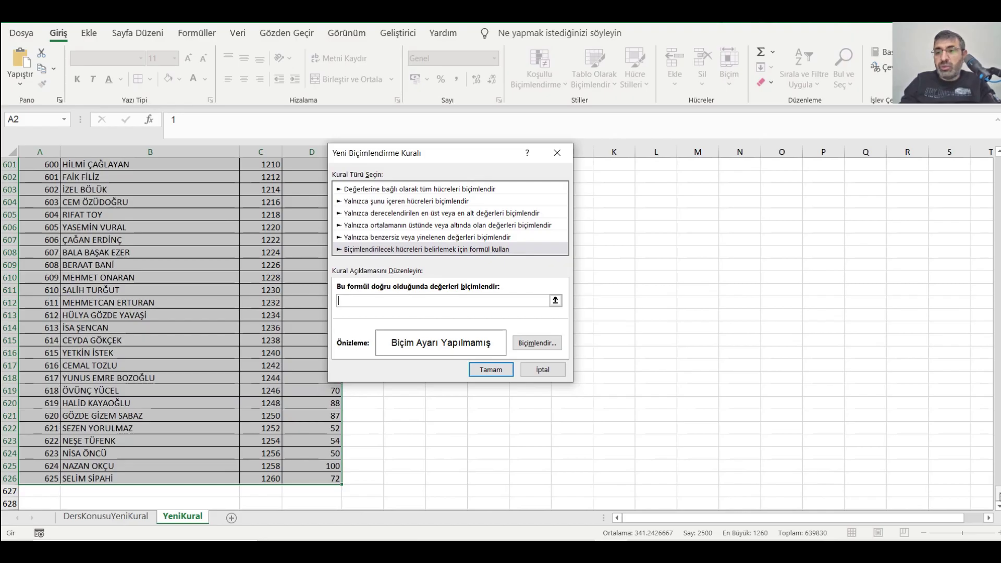
{"action": "left_click_drag", "start_coordinate": [993, 494], "coordinate": [996, 165]}
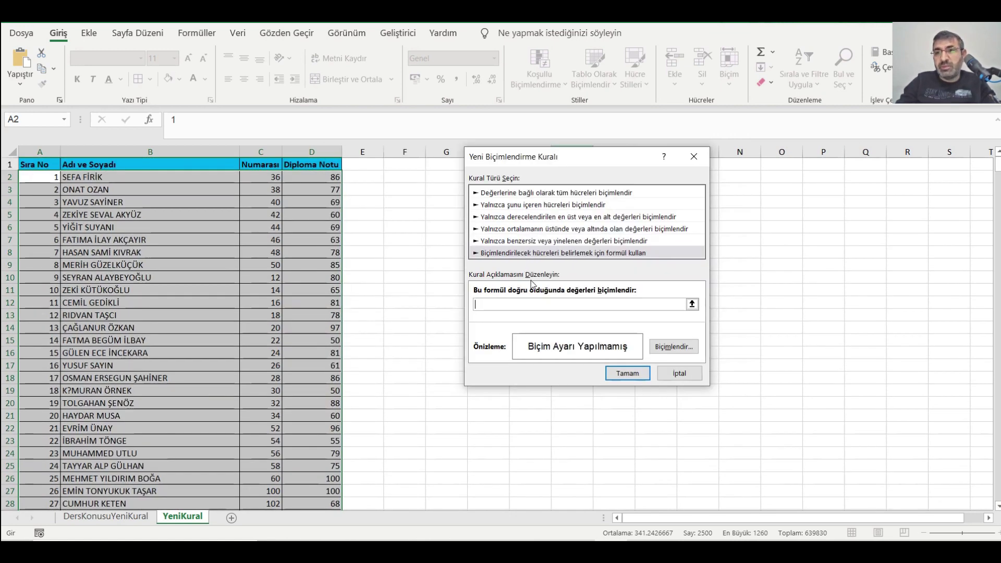
Step: Enter the rule formula =$D2=100, unlocking the row reference of D2
{"action": "left_click", "coordinate": [323, 177]}
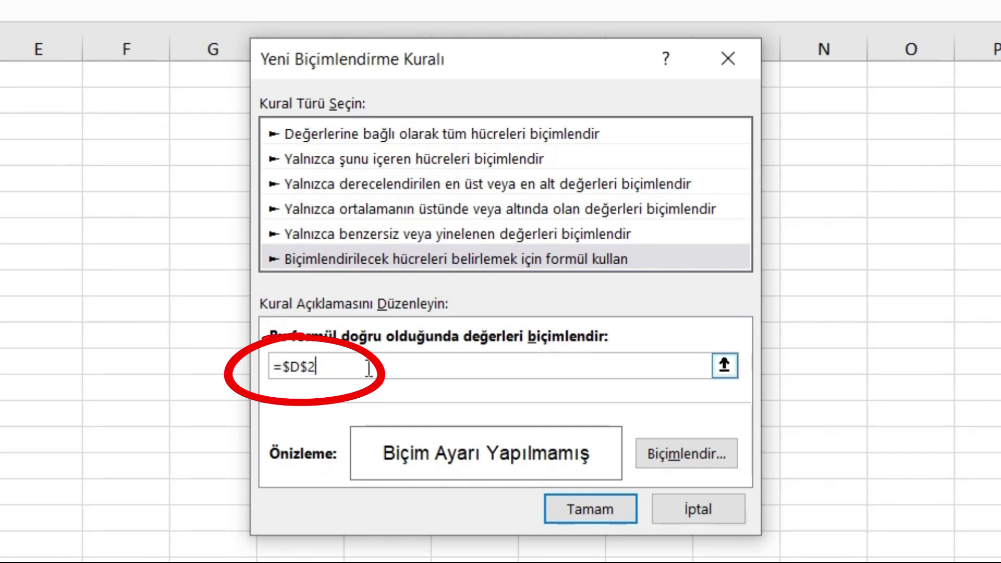
{"action": "left_click", "coordinate": [309, 367]}
{"action": "key", "text": "BackSpace"}
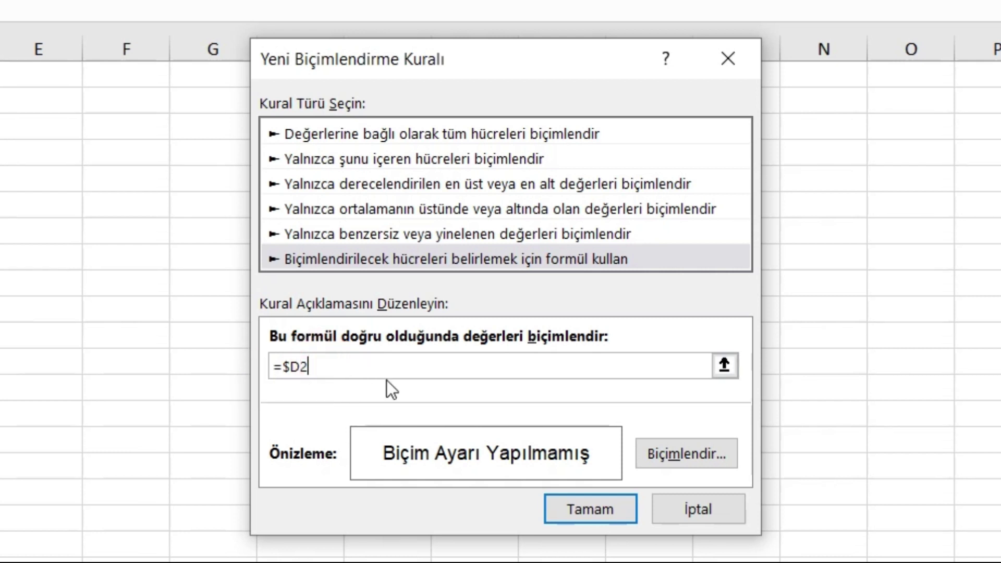
{"action": "type", "text": "=100"}
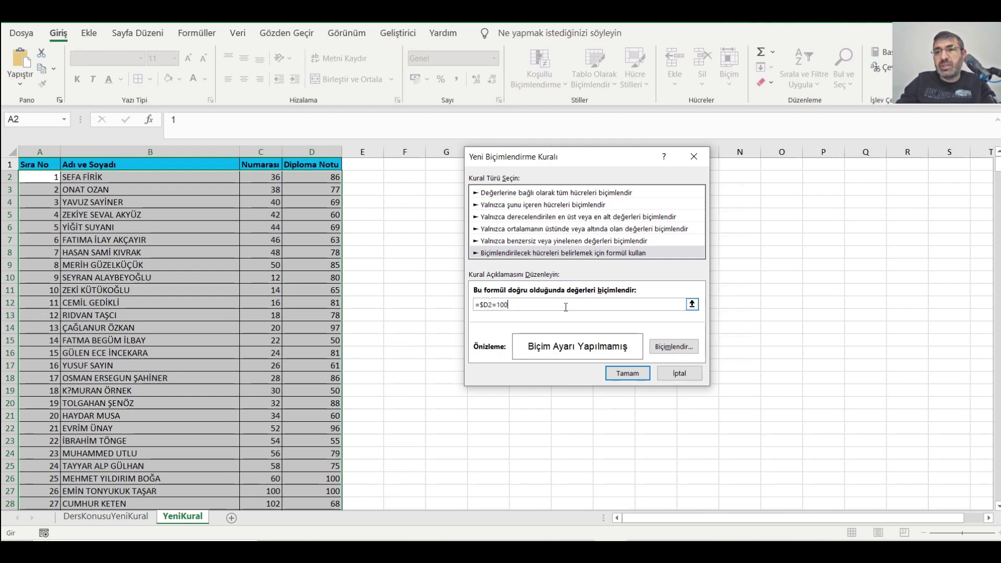
{"action": "left_click", "coordinate": [673, 348]}
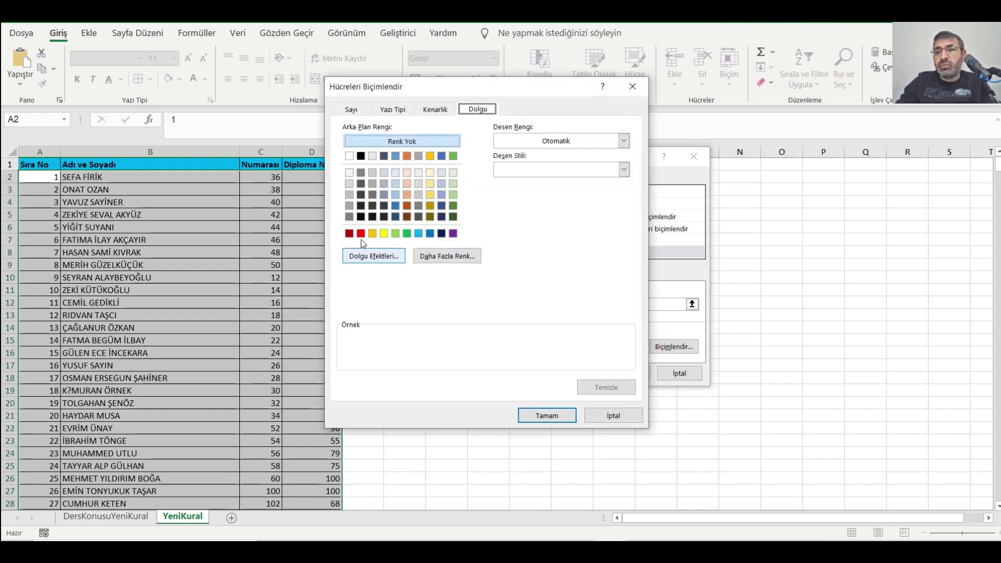
Step: Give the =$D2=100 rule a red fill and save the new rule
{"action": "left_click", "coordinate": [361, 233]}
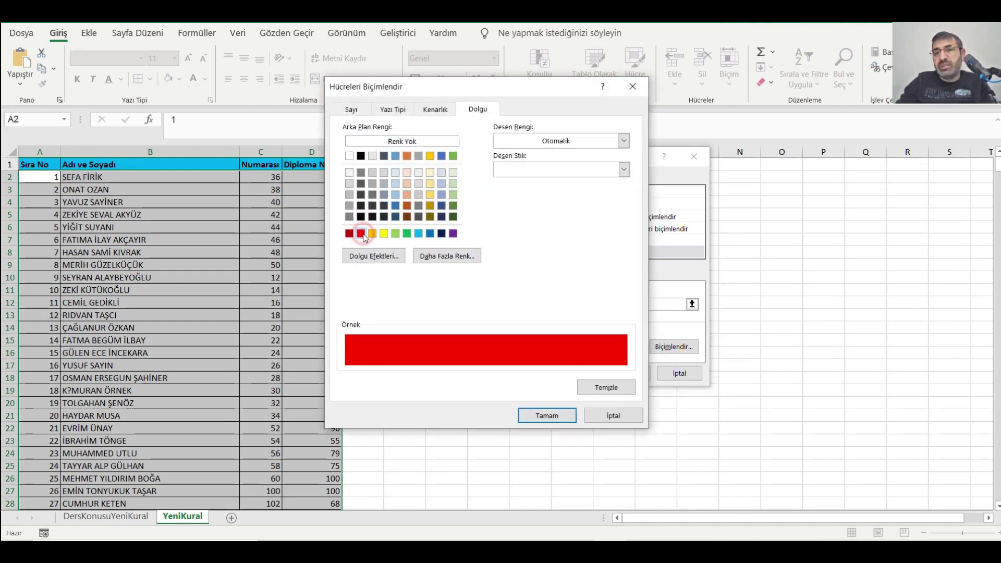
{"action": "left_click", "coordinate": [541, 414]}
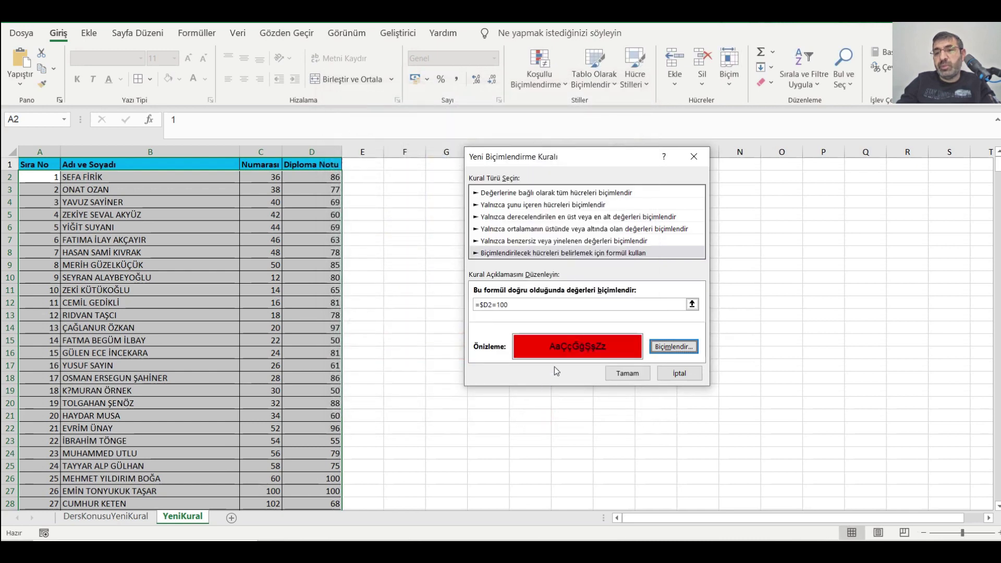
{"action": "left_click", "coordinate": [628, 374]}
Step: Change D5 to 100 and D26 to 80 to check that row highlighting follows the scores
{"action": "scroll", "coordinate": [372, 418], "scroll_direction": "down", "scroll_amount": 9}
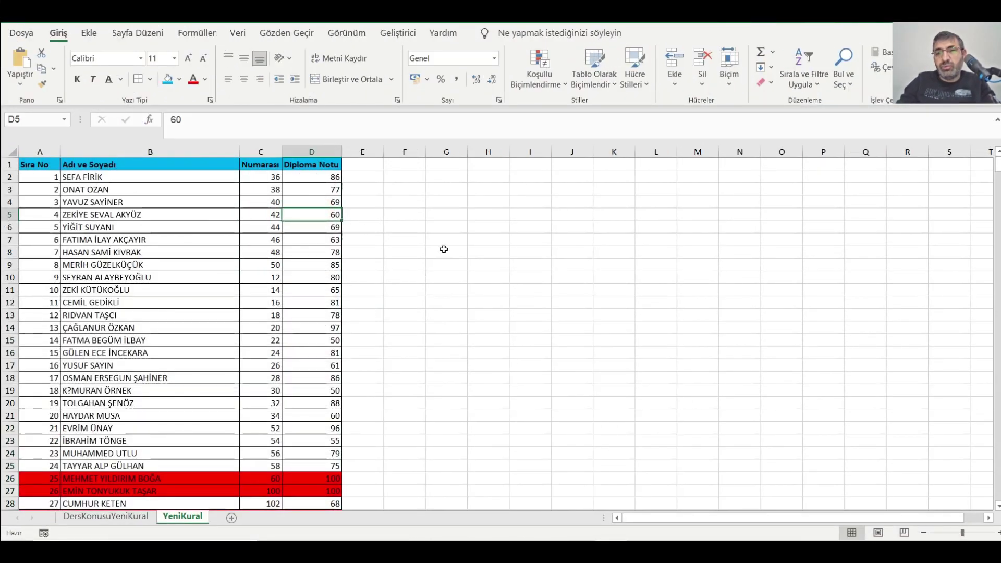
{"action": "type", "text": "100"}
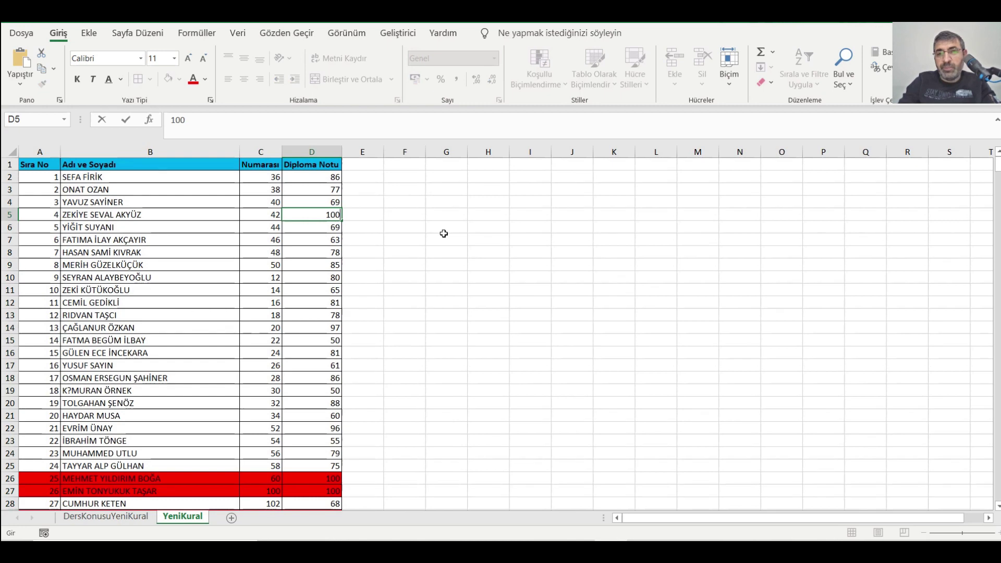
{"action": "key", "text": "Return"}
{"action": "scroll", "coordinate": [346, 287], "scroll_direction": "down", "scroll_amount": 3}
{"action": "left_click", "coordinate": [335, 381]}
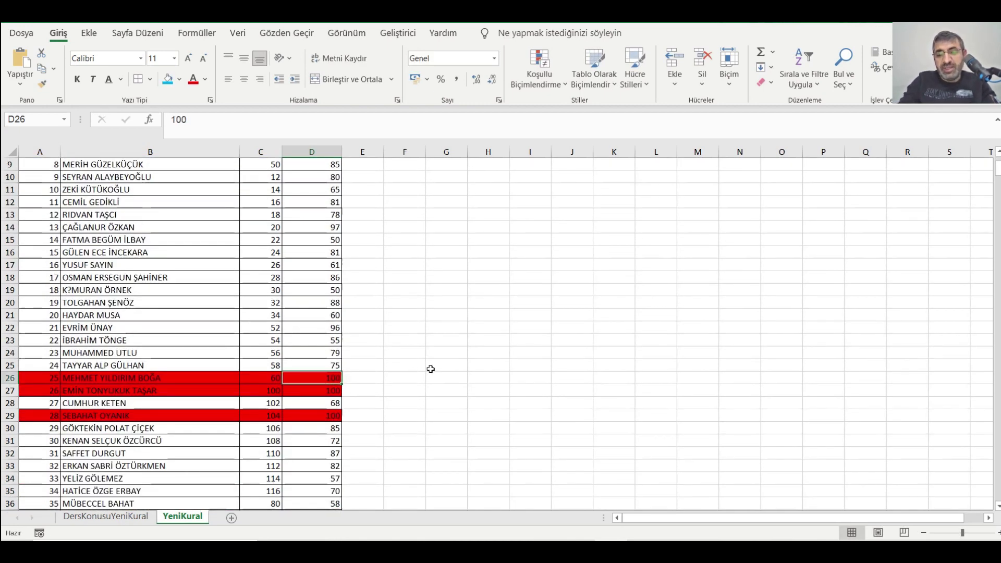
{"action": "type", "text": "80"}
{"action": "key", "text": "Return"}
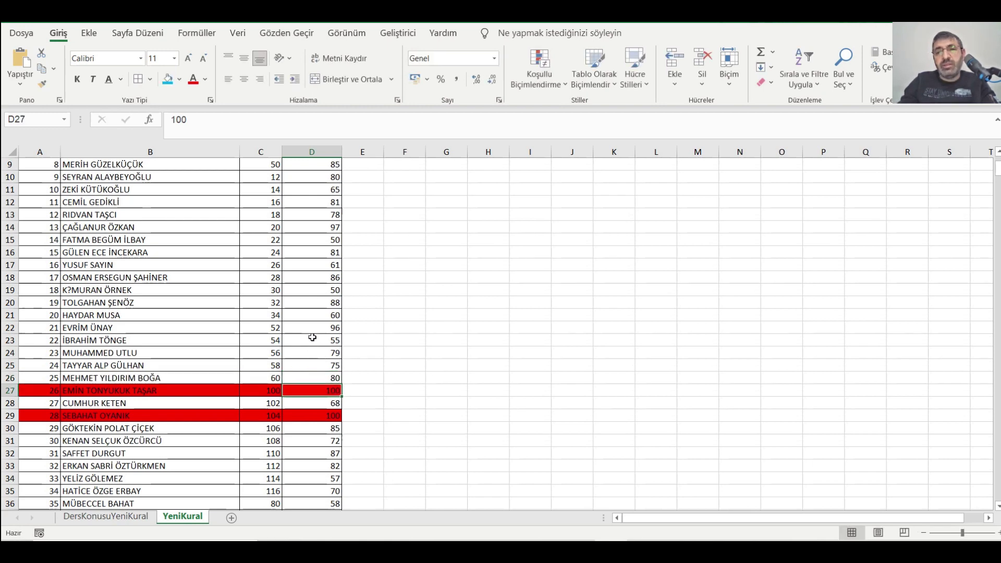
{"action": "scroll", "coordinate": [312, 338], "scroll_direction": "up", "scroll_amount": 3}
{"action": "scroll", "coordinate": [308, 331], "scroll_direction": "down", "scroll_amount": 1}
{"action": "scroll", "coordinate": [240, 276], "scroll_direction": "up", "scroll_amount": 1}
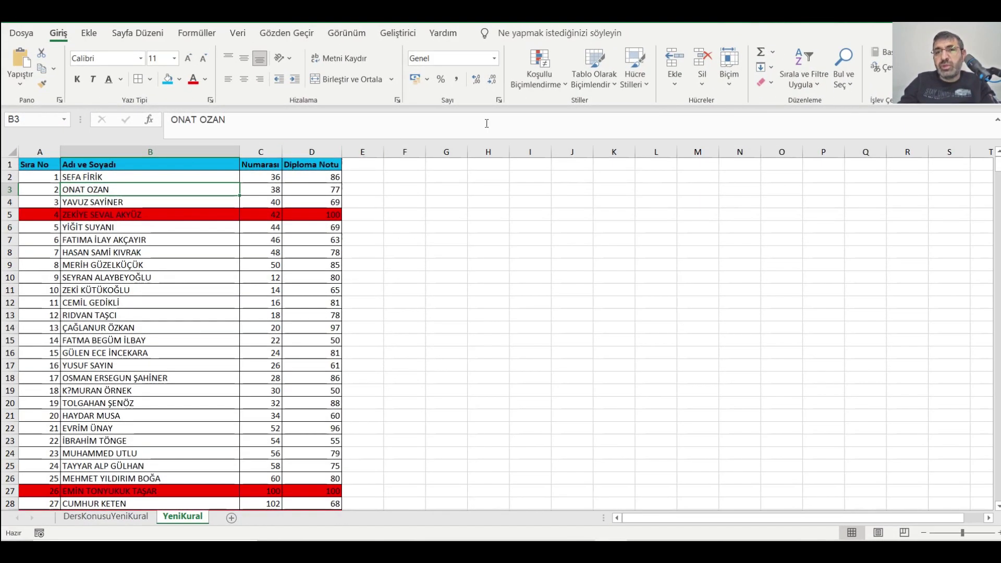
Step: In Manage Rules, enable Stop If True for the =$D2=100 rule and open it for editing
{"action": "left_click", "coordinate": [563, 85]}
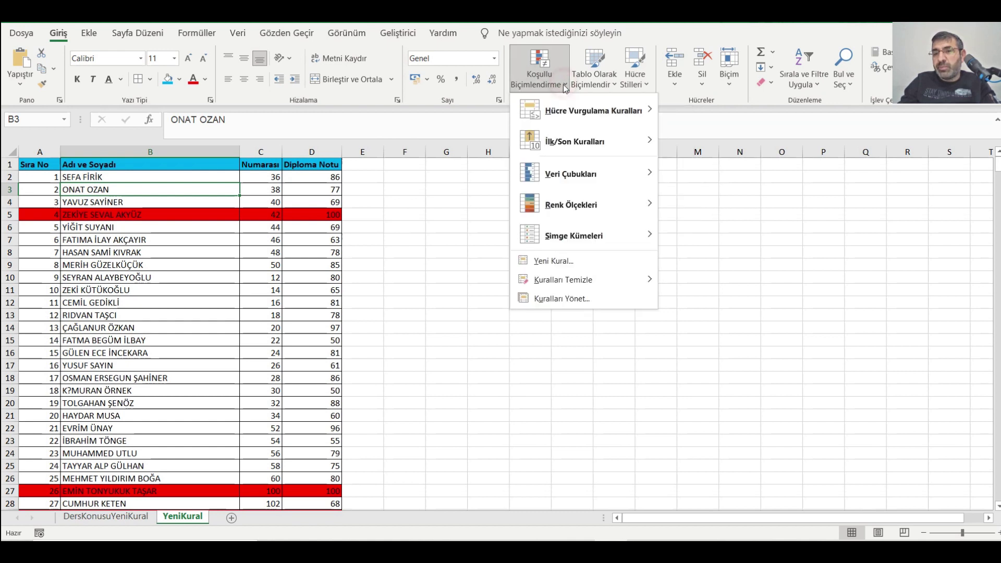
{"action": "left_click", "coordinate": [591, 299]}
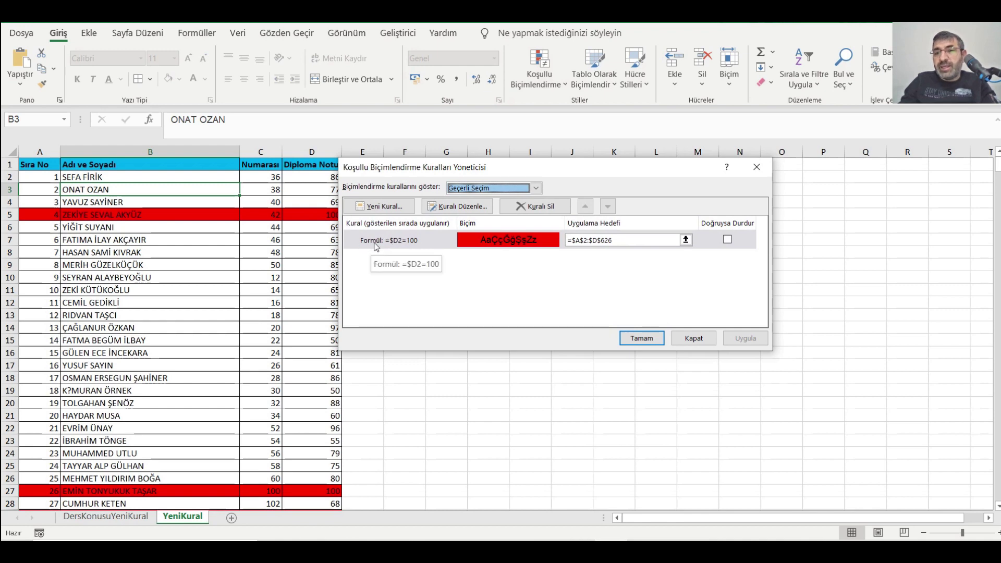
{"action": "left_click", "coordinate": [727, 240]}
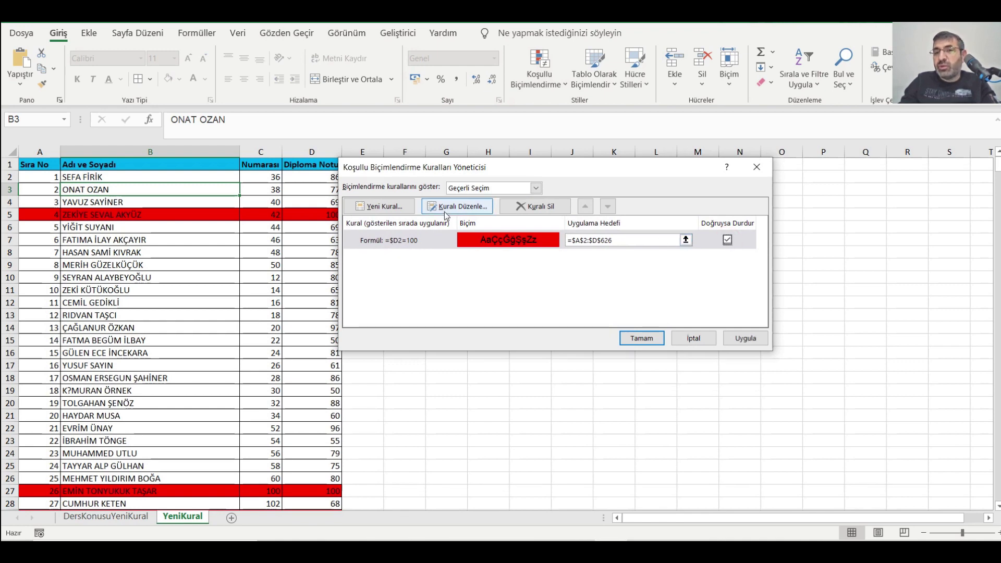
{"action": "left_click", "coordinate": [445, 208]}
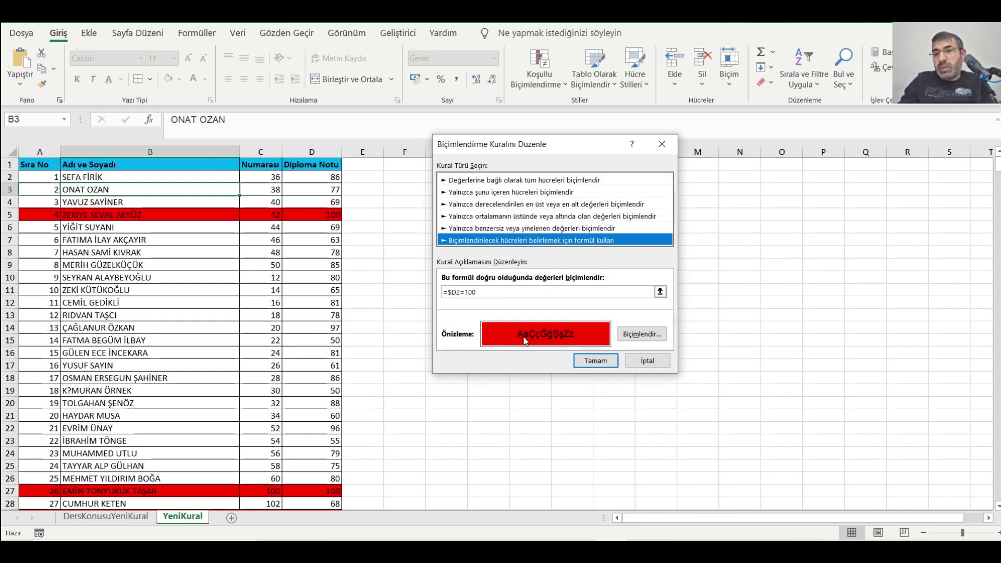
Step: Change the rule's format to bold italic text, light green fill and an outline border
{"action": "left_click", "coordinate": [641, 333]}
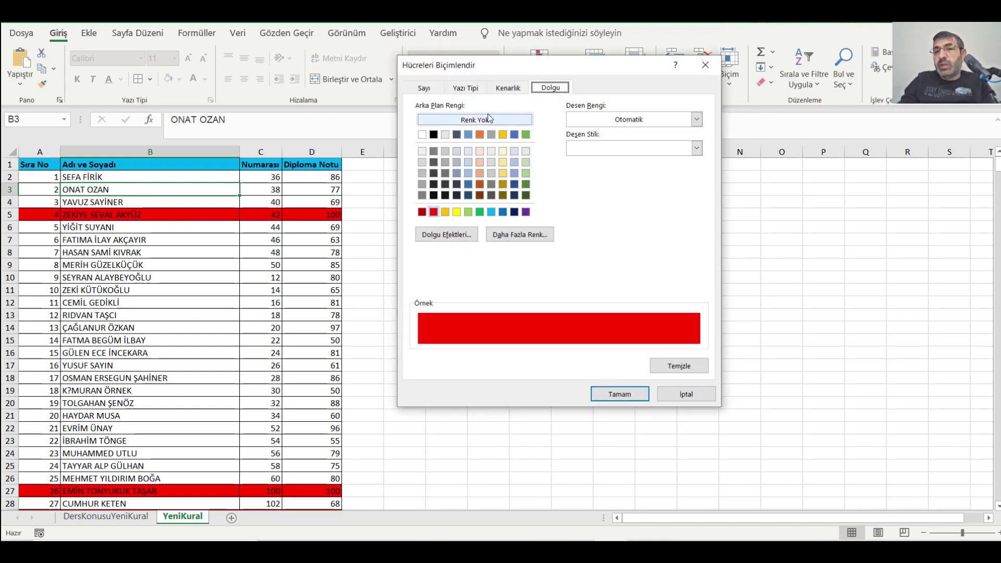
{"action": "left_click", "coordinate": [463, 90]}
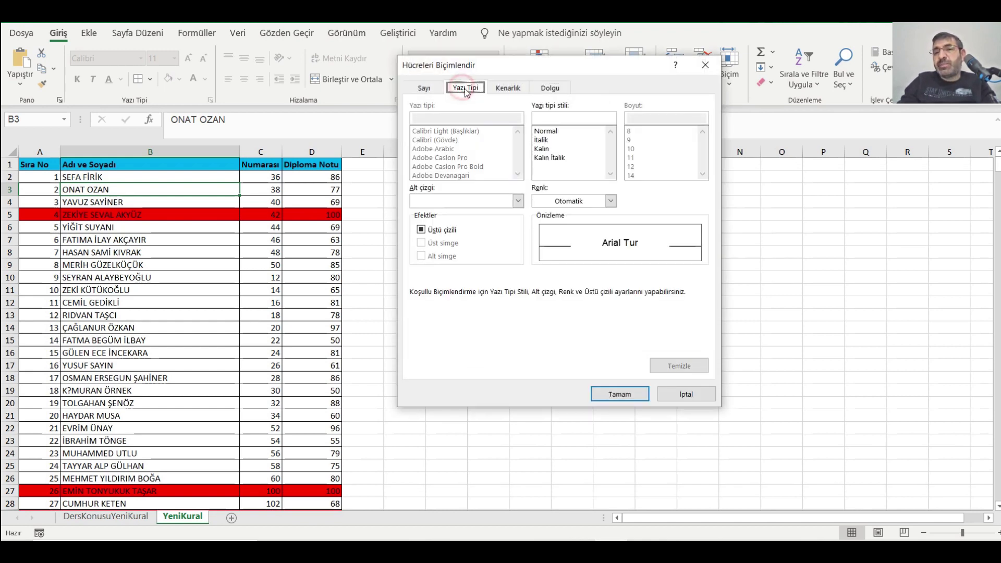
{"action": "left_click", "coordinate": [551, 159]}
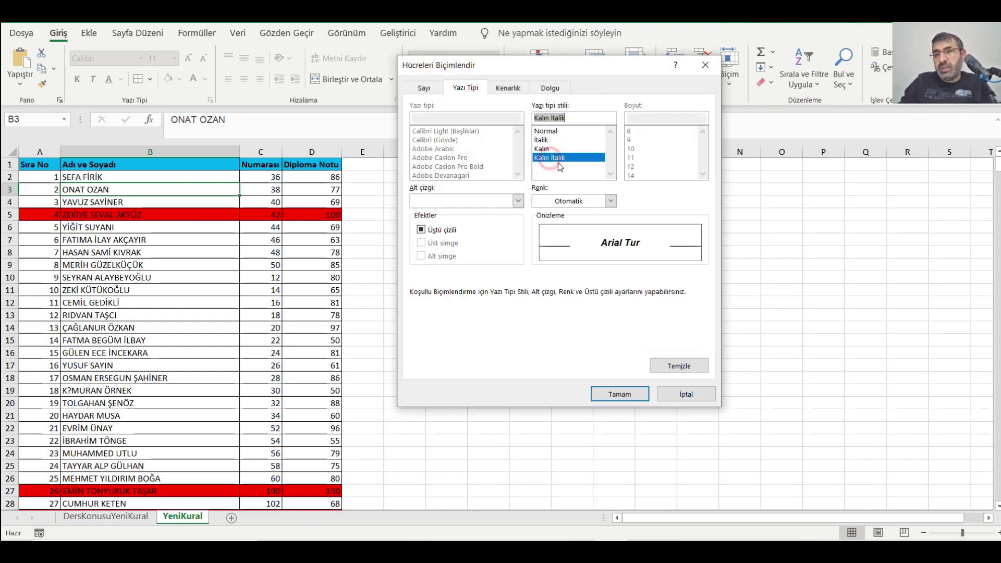
{"action": "left_click", "coordinate": [551, 88]}
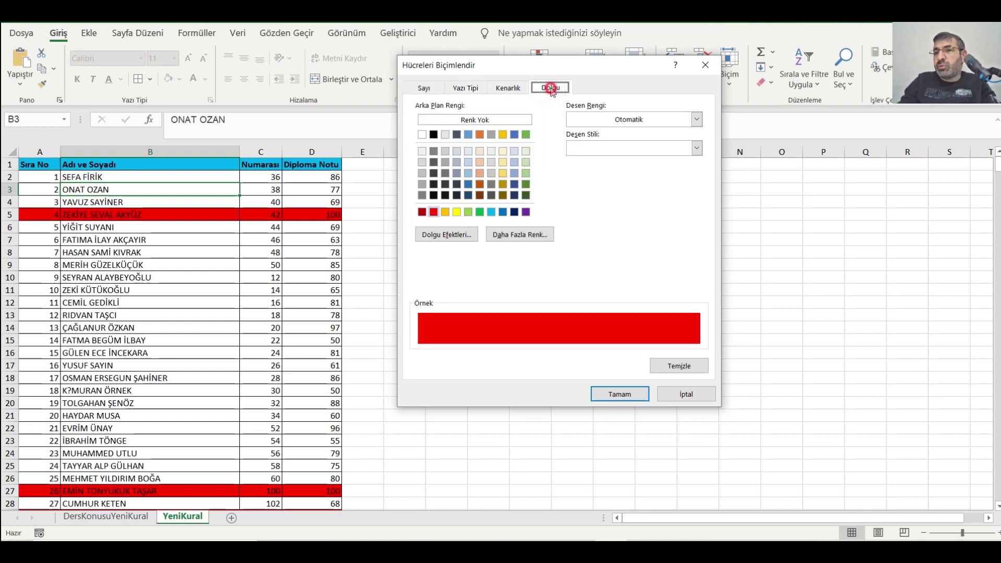
{"action": "left_click", "coordinate": [468, 211]}
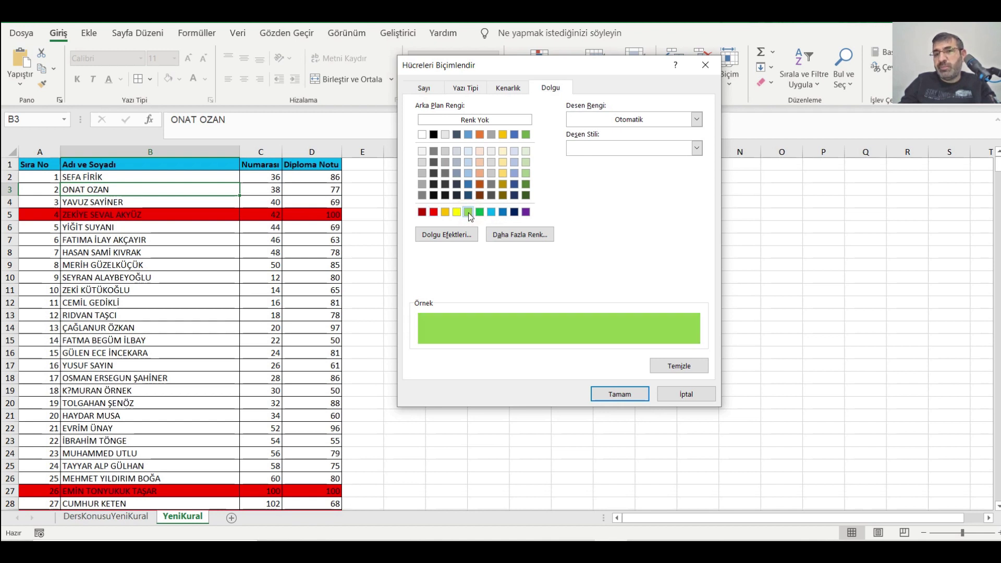
{"action": "left_click", "coordinate": [508, 90]}
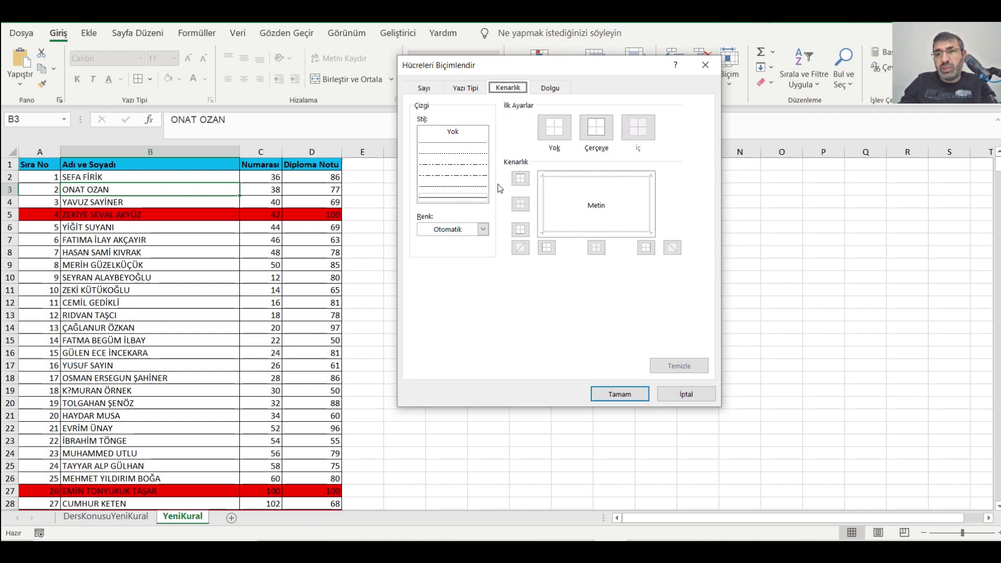
{"action": "left_click", "coordinate": [593, 138]}
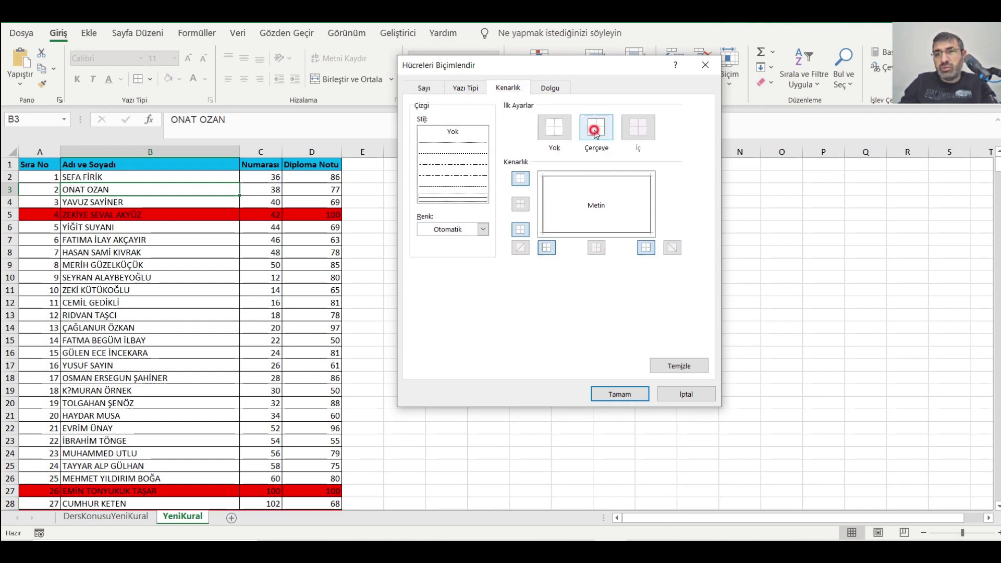
Step: Confirm the new format and the edited =$D2=100 rule so it applies to the sheet
{"action": "left_click", "coordinate": [621, 395]}
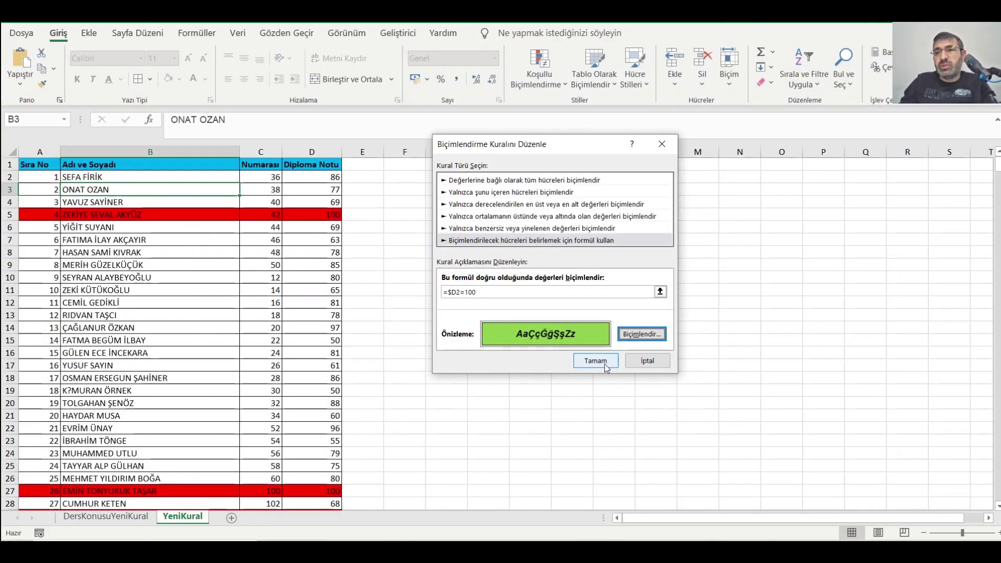
{"action": "left_click", "coordinate": [606, 368]}
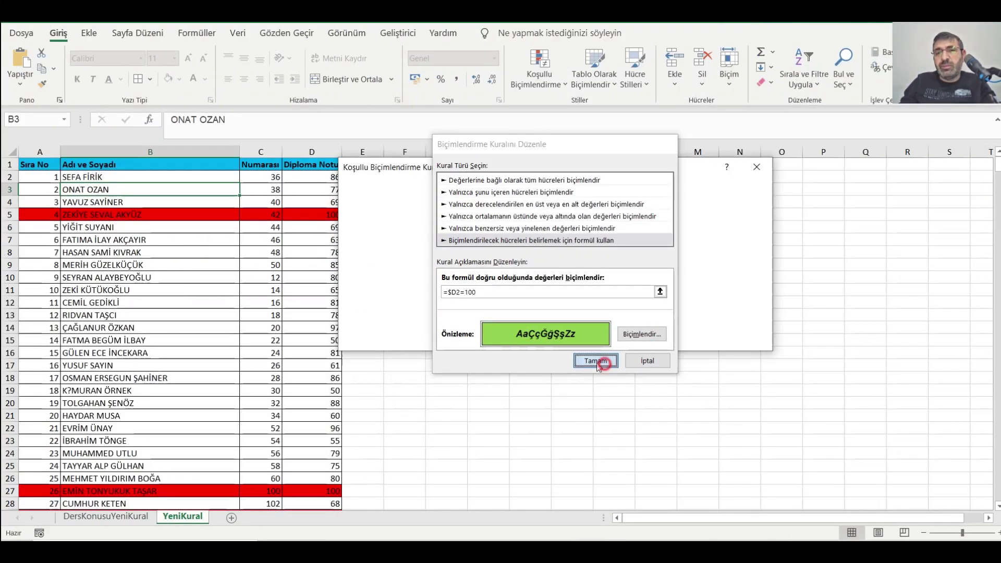
{"action": "left_click", "coordinate": [635, 338]}
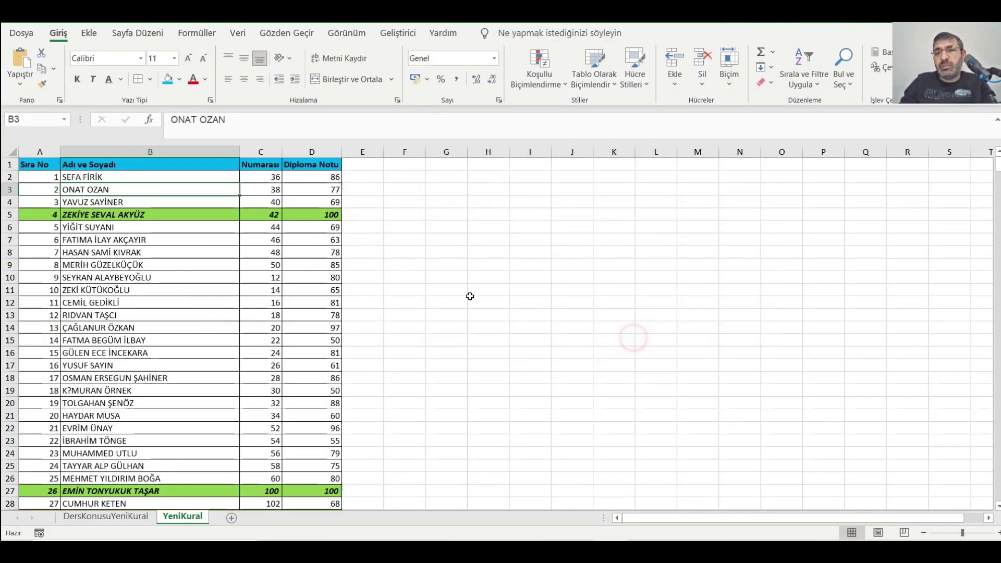
{"action": "left_click", "coordinate": [264, 237]}
{"action": "scroll", "coordinate": [271, 274], "scroll_direction": "down", "scroll_amount": 4}
{"action": "scroll", "coordinate": [271, 273], "scroll_direction": "up", "scroll_amount": 4}
{"action": "scroll", "coordinate": [271, 273], "scroll_direction": "down", "scroll_amount": 3}
{"action": "scroll", "coordinate": [271, 273], "scroll_direction": "up", "scroll_amount": 3}
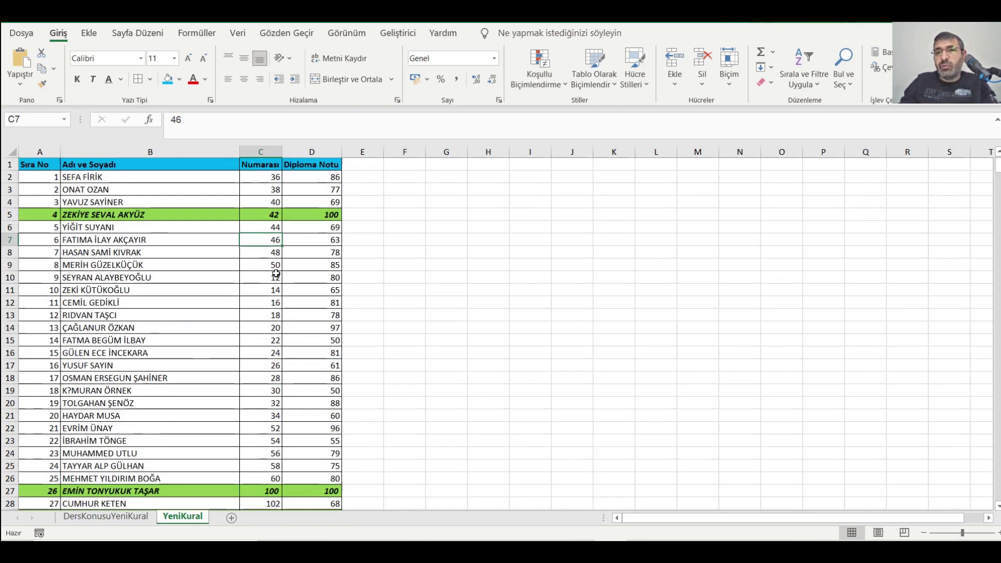
{"action": "left_click", "coordinate": [562, 83]}
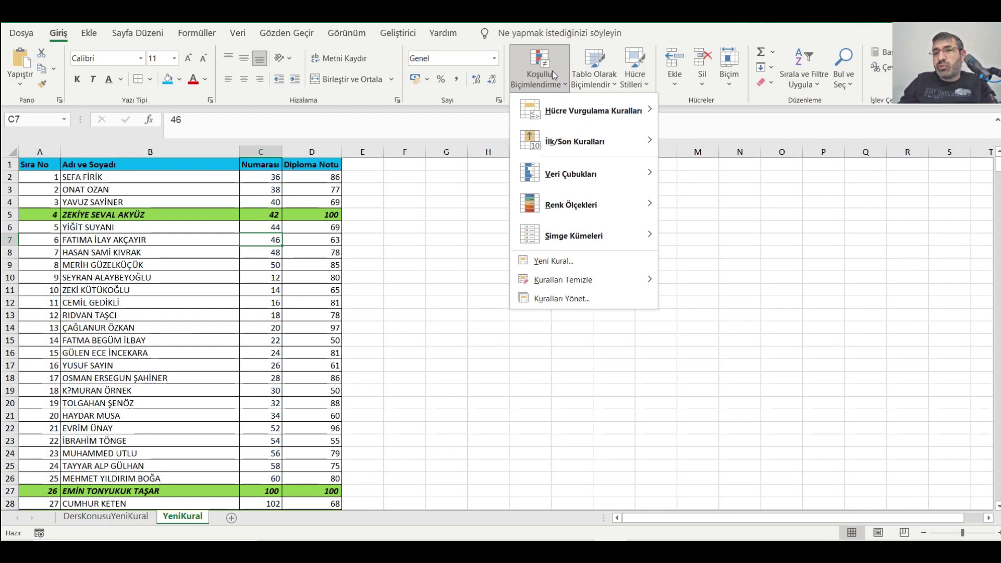
{"action": "left_click", "coordinate": [565, 300]}
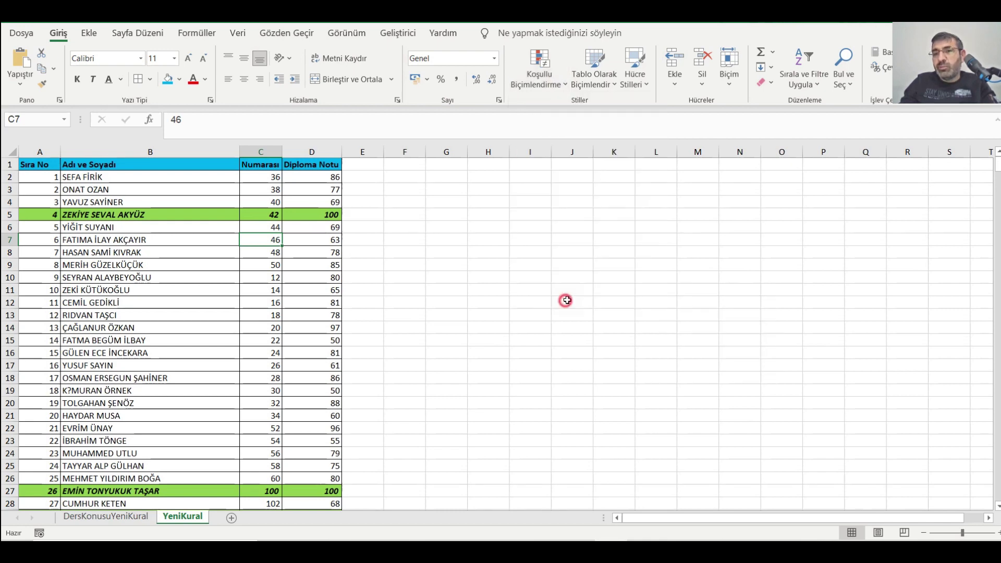
{"action": "left_click", "coordinate": [460, 208]}
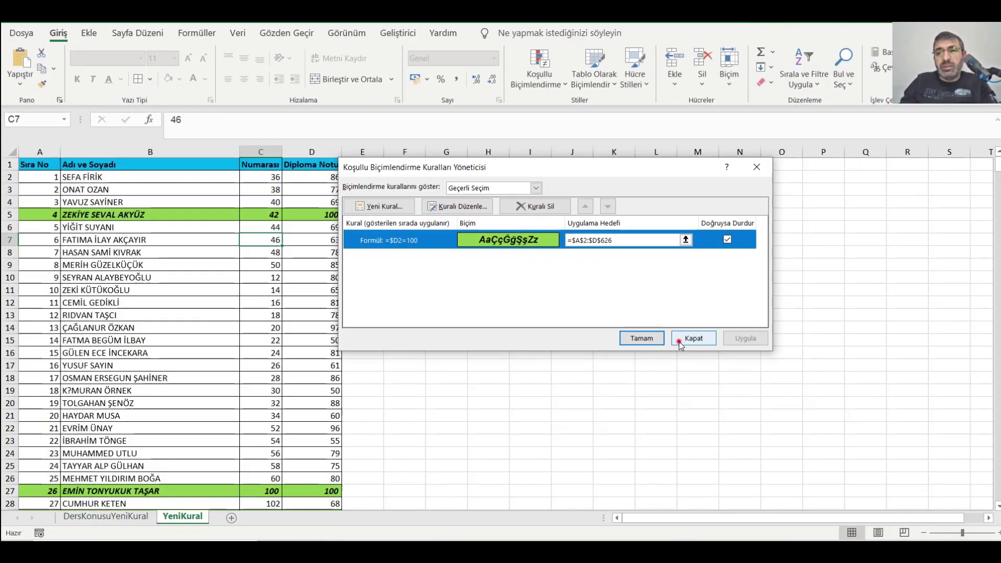
{"action": "left_click", "coordinate": [695, 338]}
{"action": "left_click", "coordinate": [563, 86]}
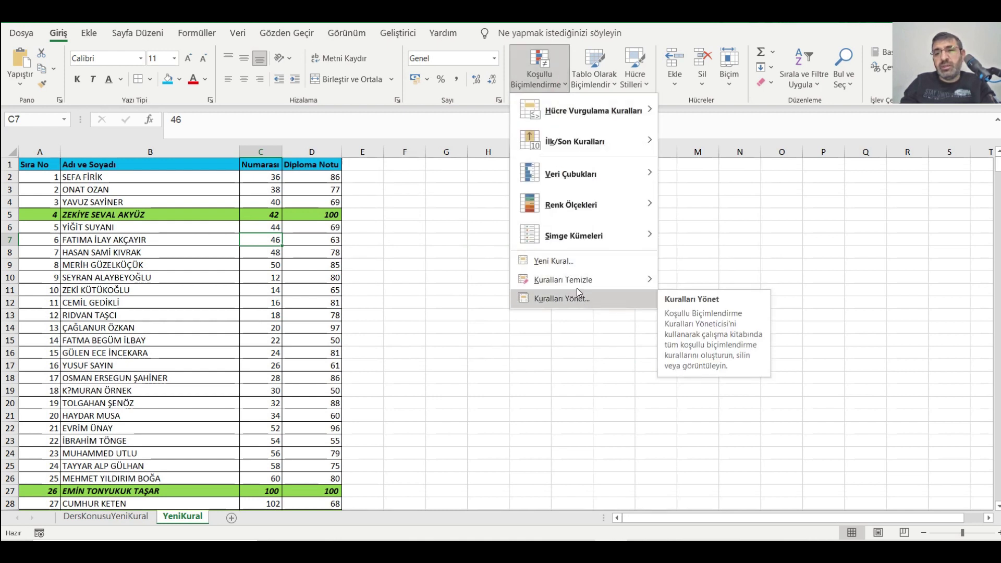
{"action": "mouse_move", "coordinate": [562, 279]}
{"action": "left_click", "coordinate": [462, 219]}
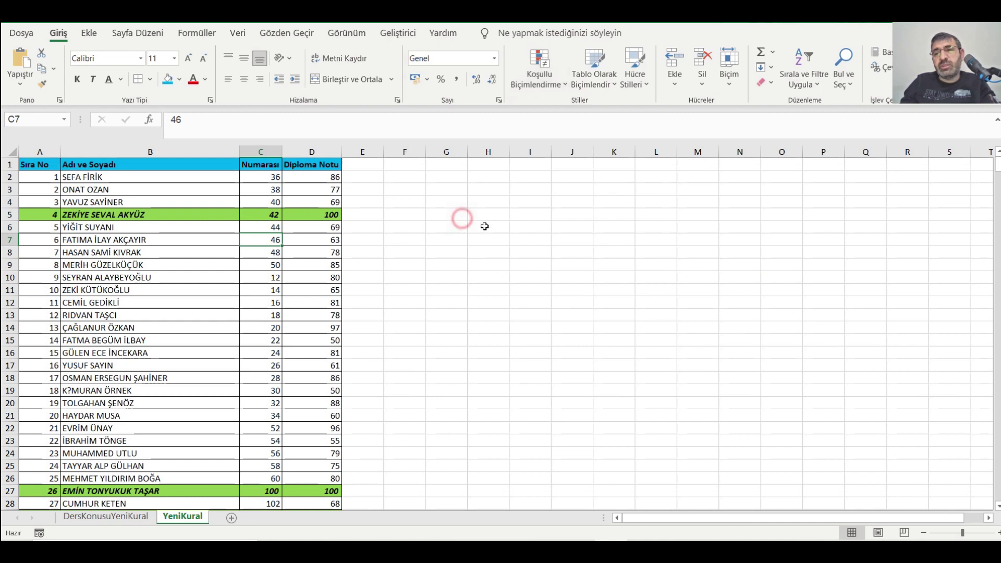